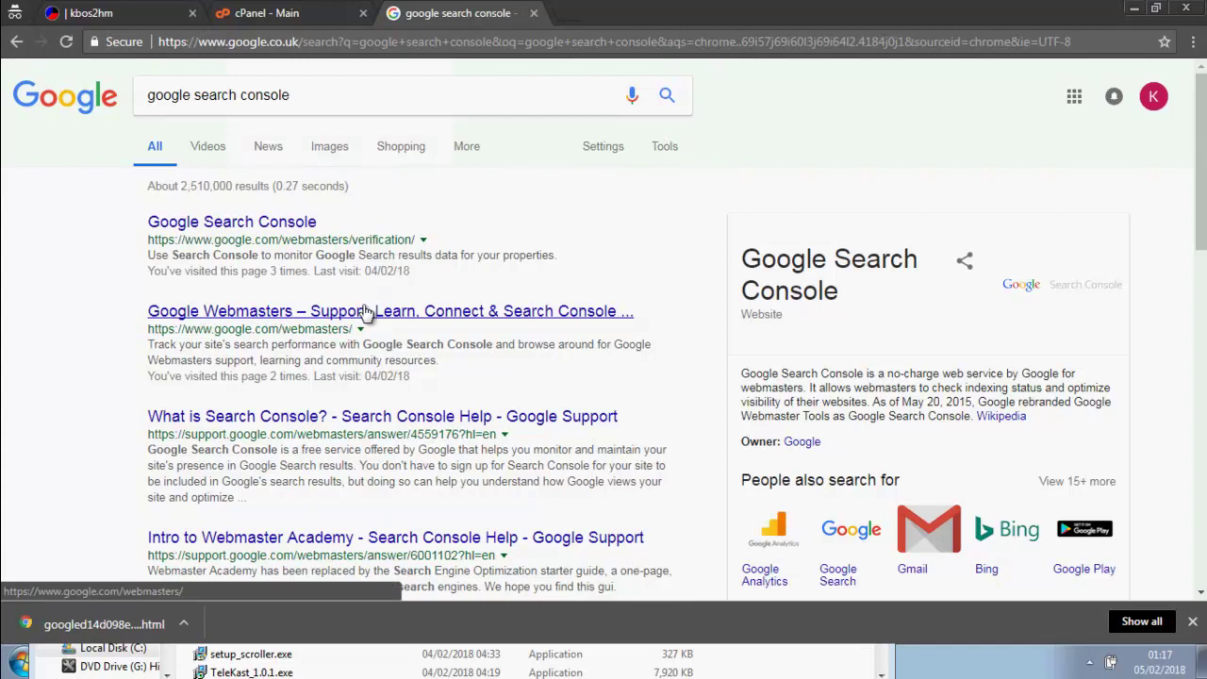
pyautogui.click(299, 226)
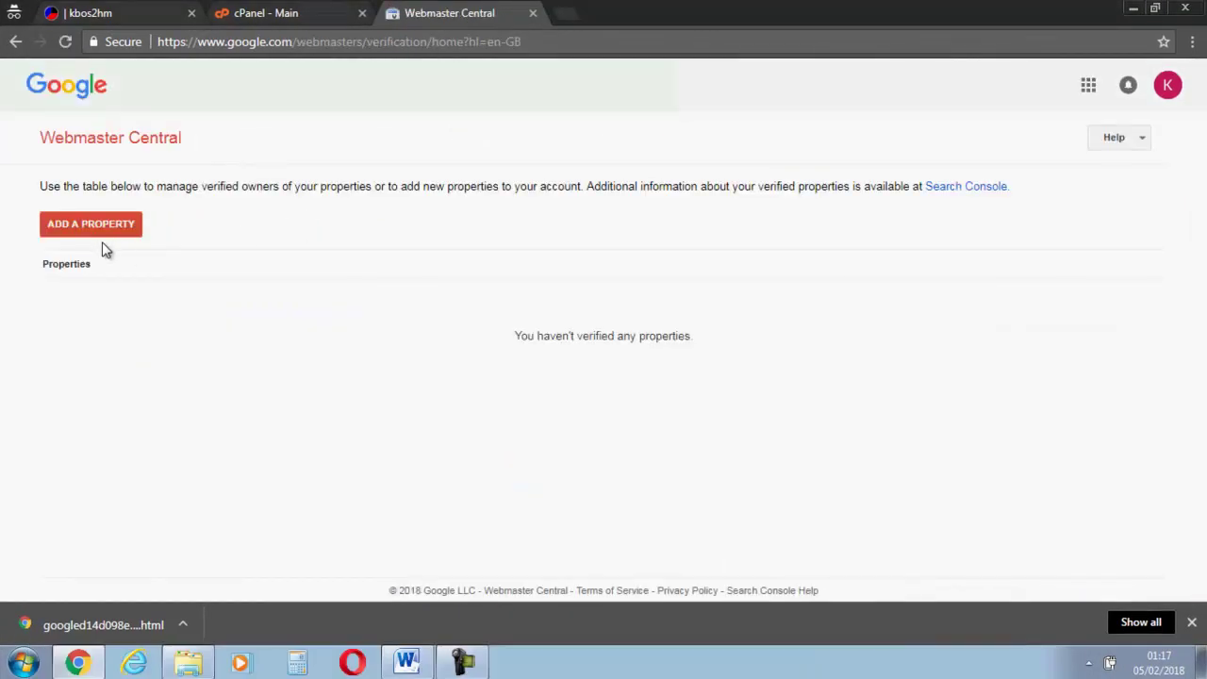
pyautogui.click(106, 232)
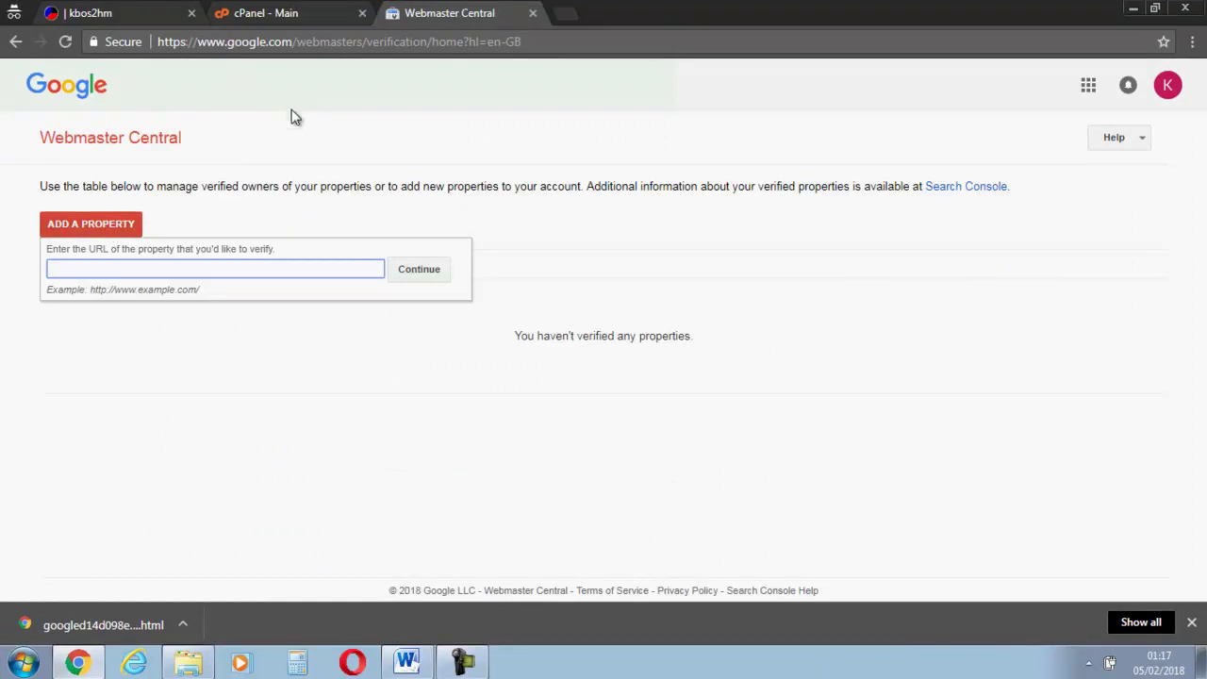
pyautogui.click(112, 7)
pyautogui.click(219, 41)
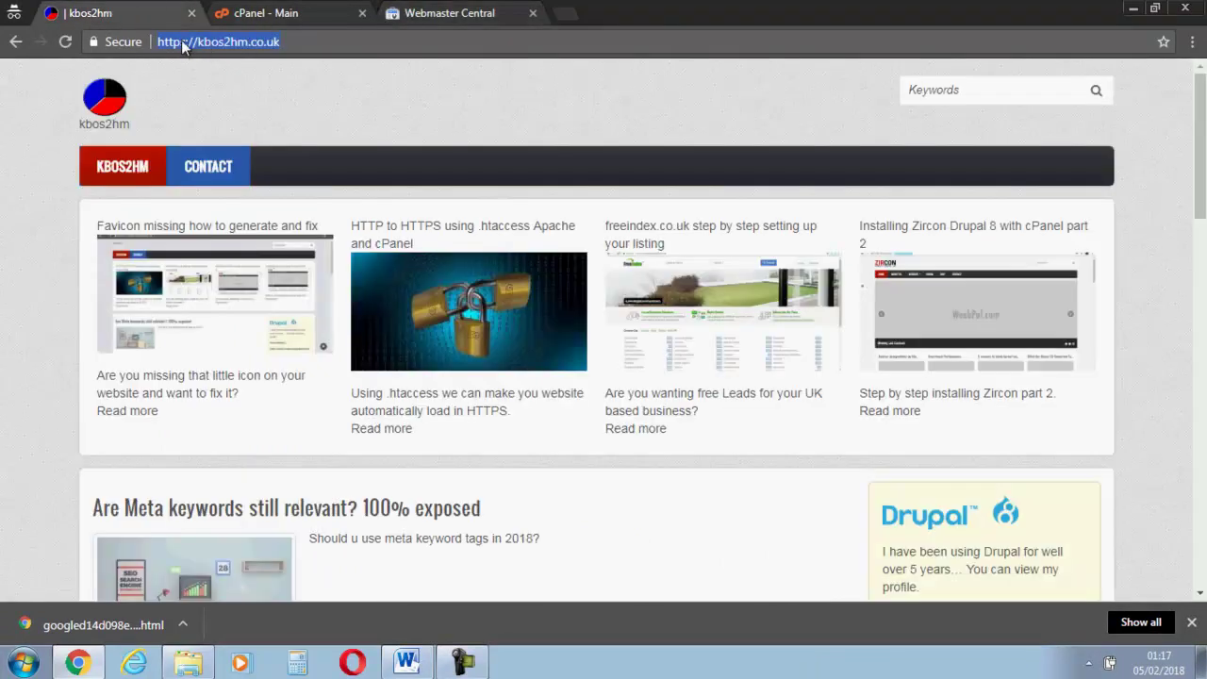
pyautogui.rightClick(235, 48)
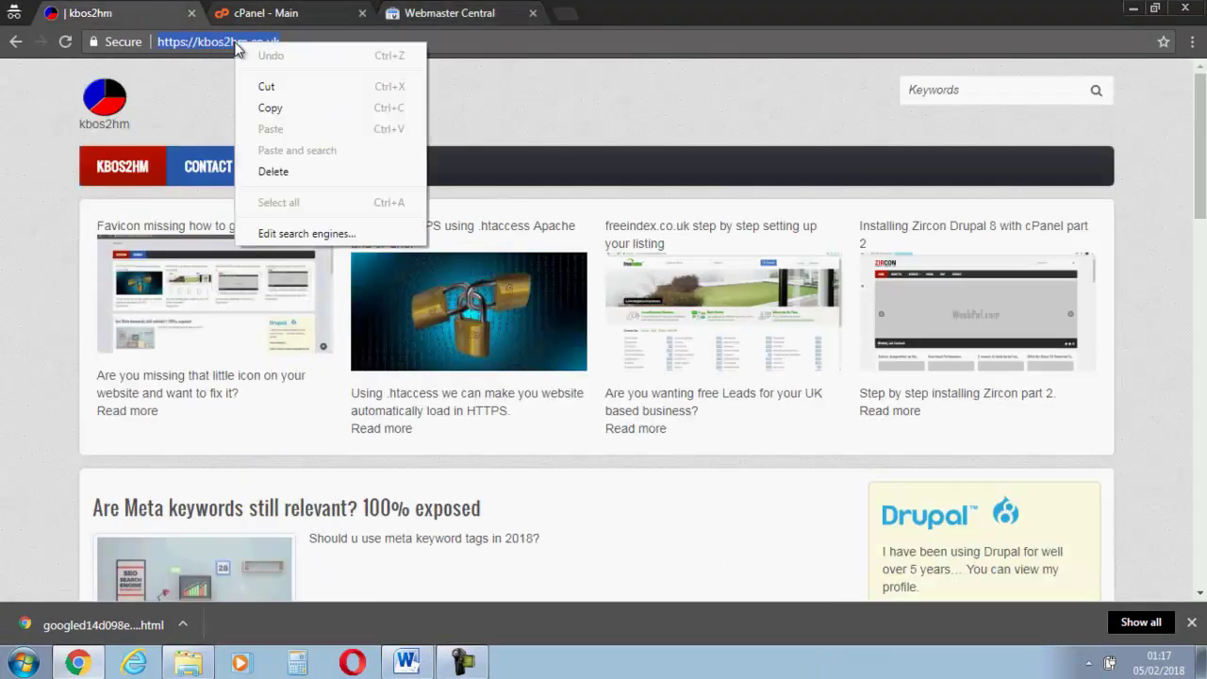
pyautogui.click(271, 109)
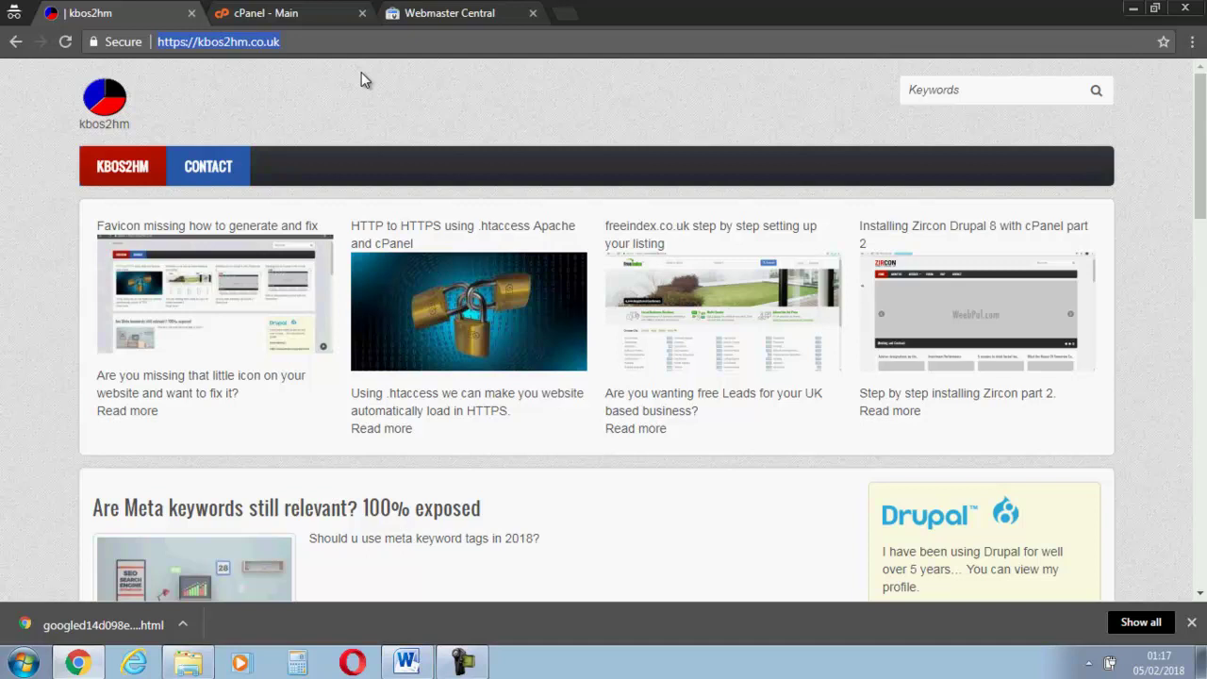
pyautogui.click(445, 12)
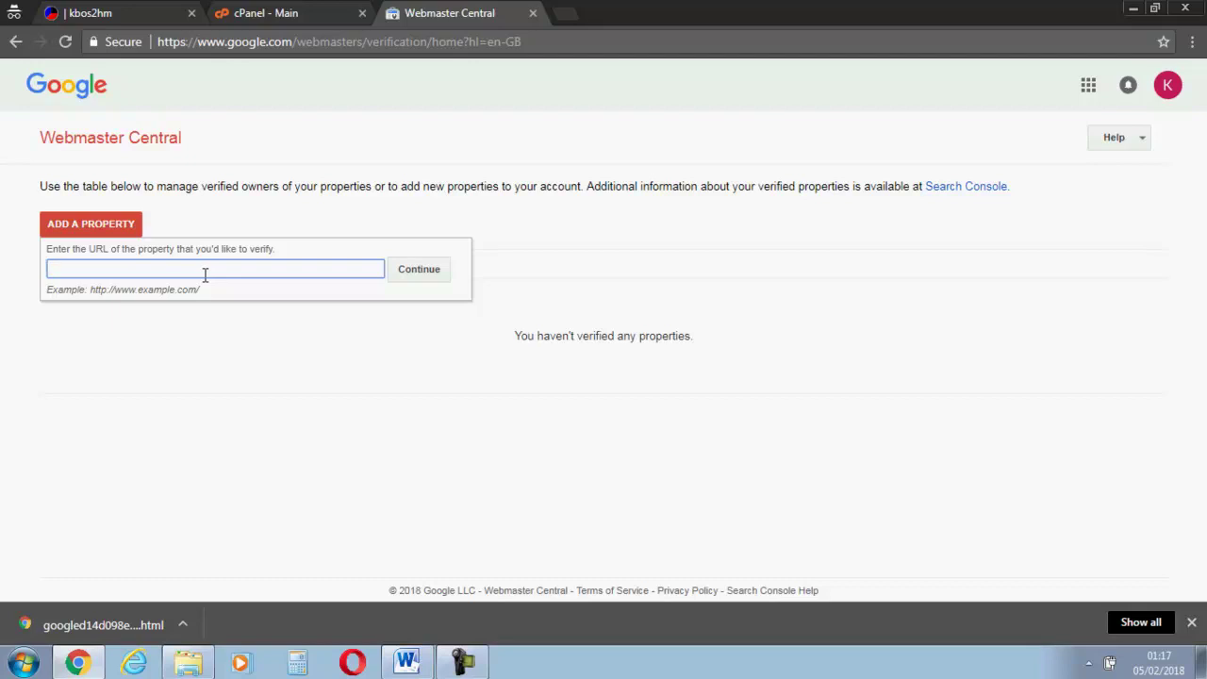
pyautogui.hotkey('ctrl', 'v')
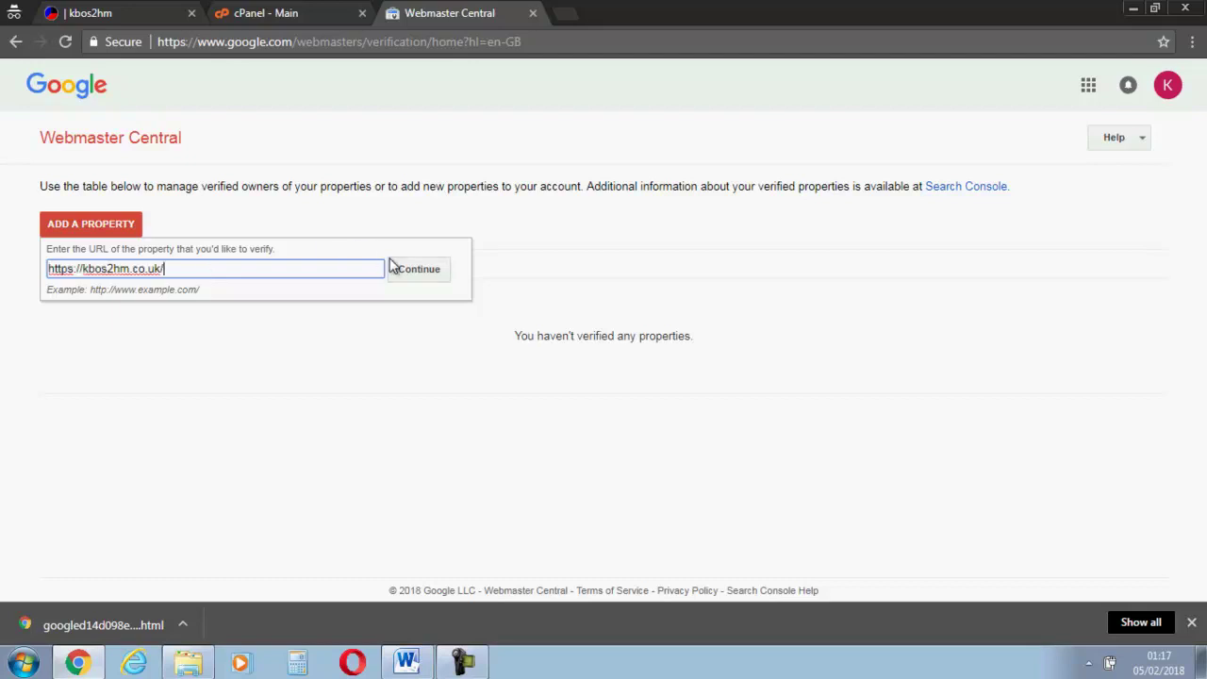
pyautogui.click(413, 271)
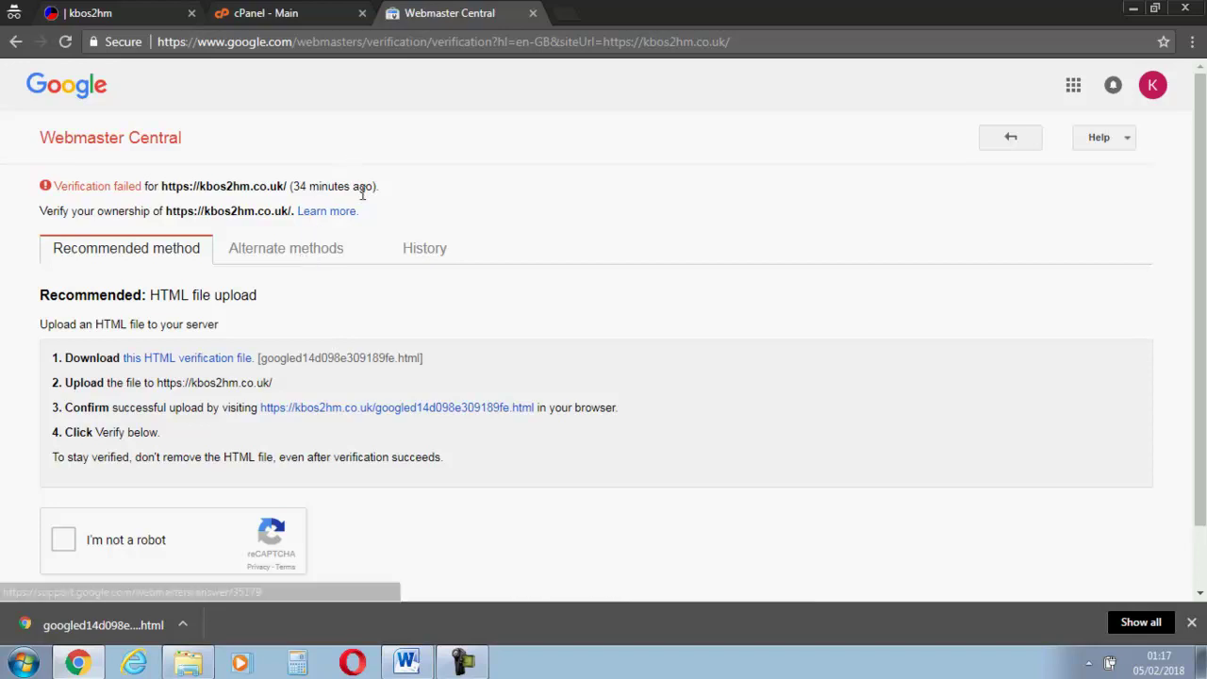
# Step: Show the downloaded googled…html verification file in Explorer's Downloads folder
pyautogui.click(185, 666)
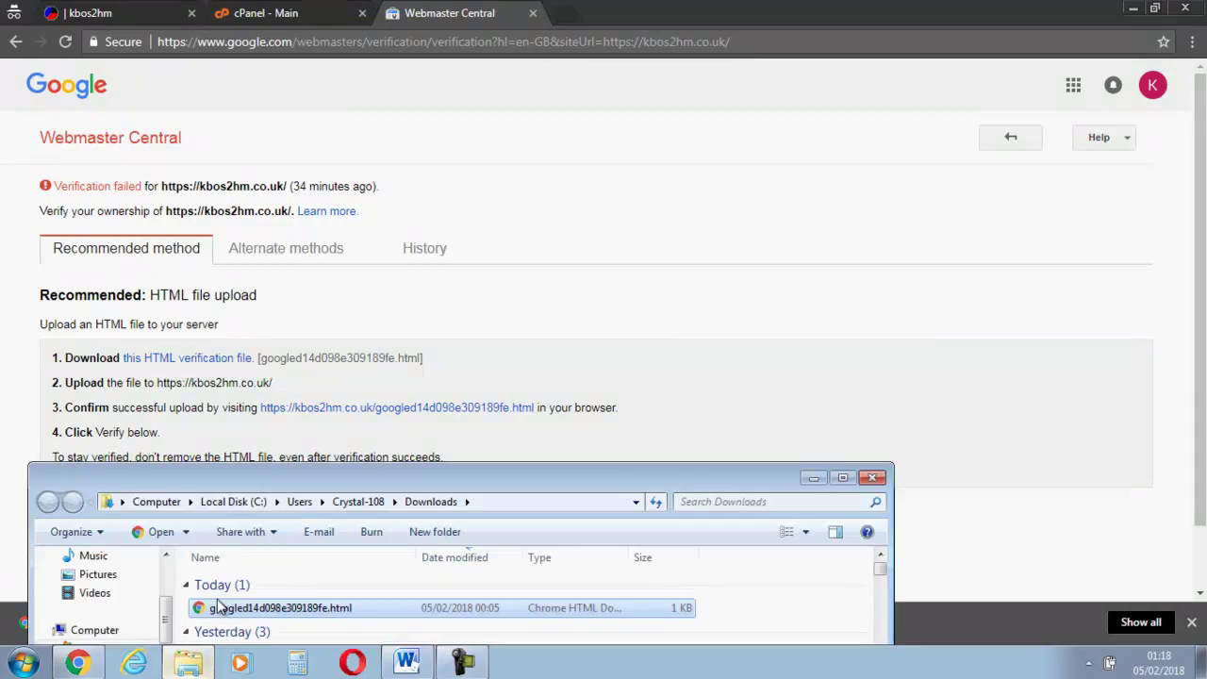
# Step: From the cPanel dashboard, go through File Manager into public_html and open its Upload page
pyautogui.click(349, 13)
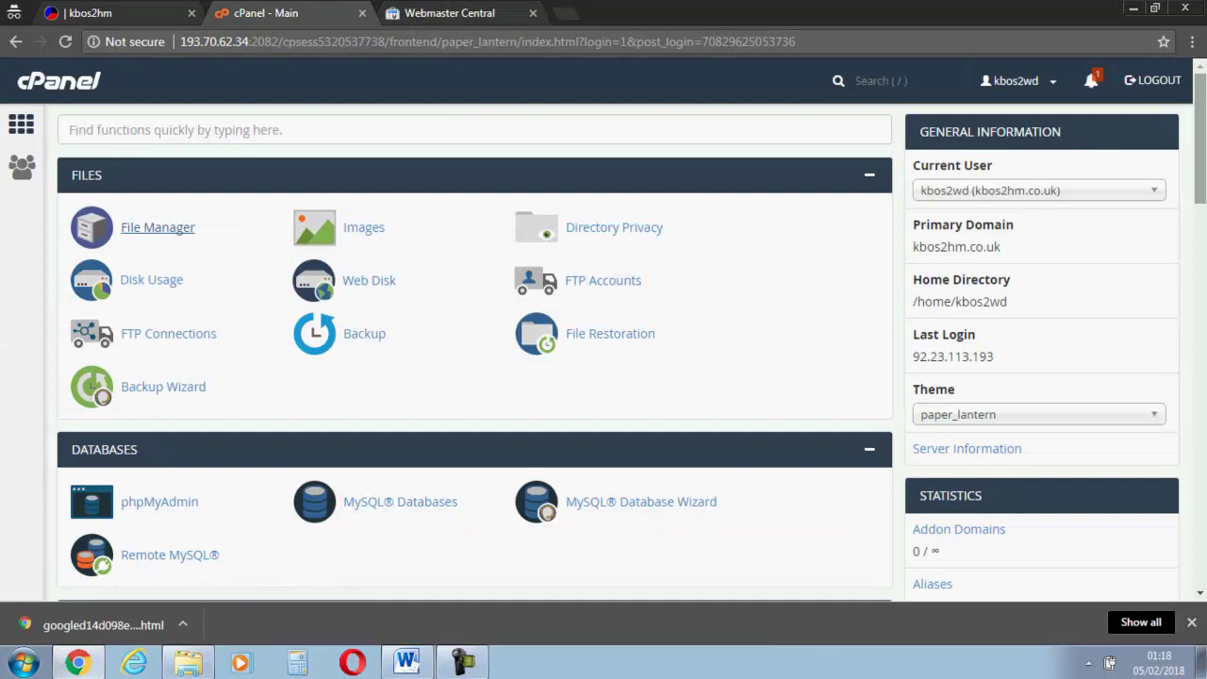
pyautogui.moveTo(1199, 141)
pyautogui.mouseDown()
pyautogui.moveTo(1200, 241)
pyautogui.moveTo(1200, 141)
pyautogui.mouseUp()
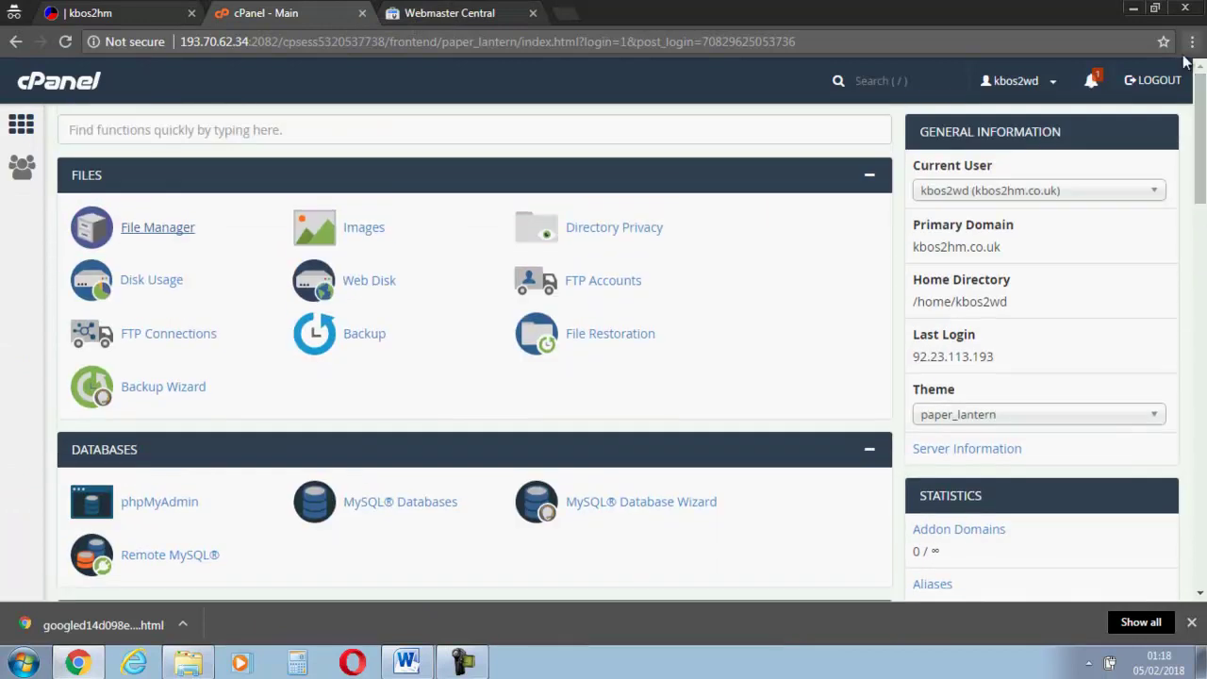
pyautogui.click(157, 235)
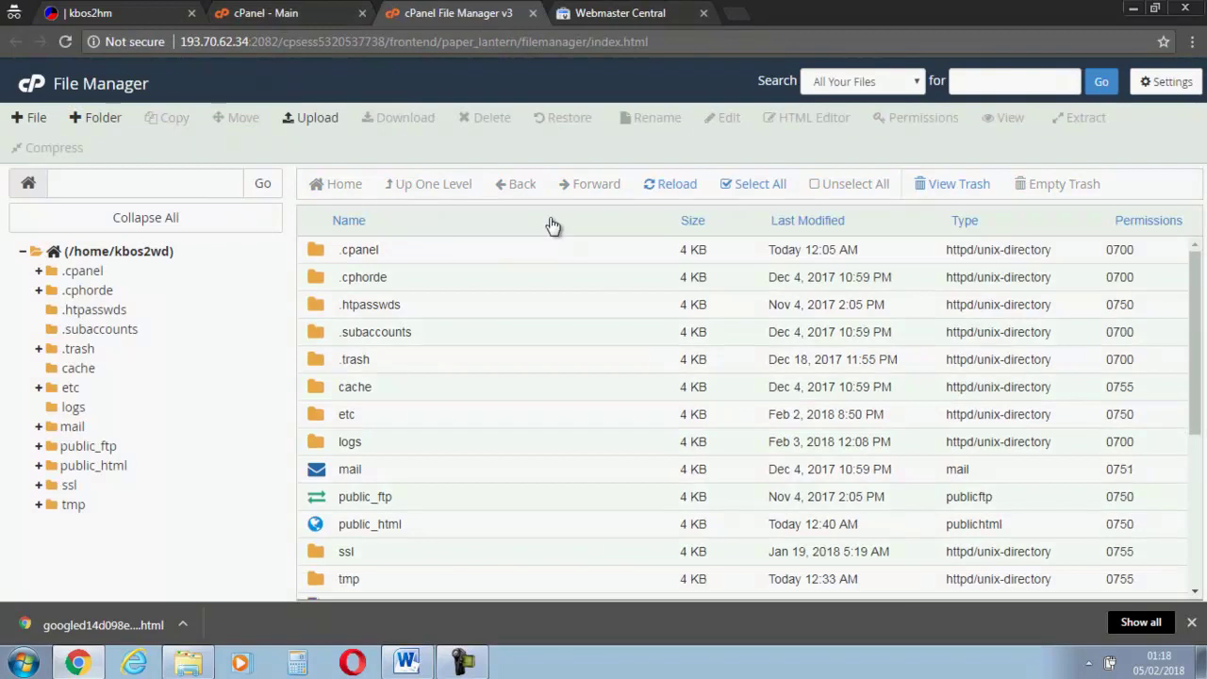
pyautogui.doubleClick(333, 525)
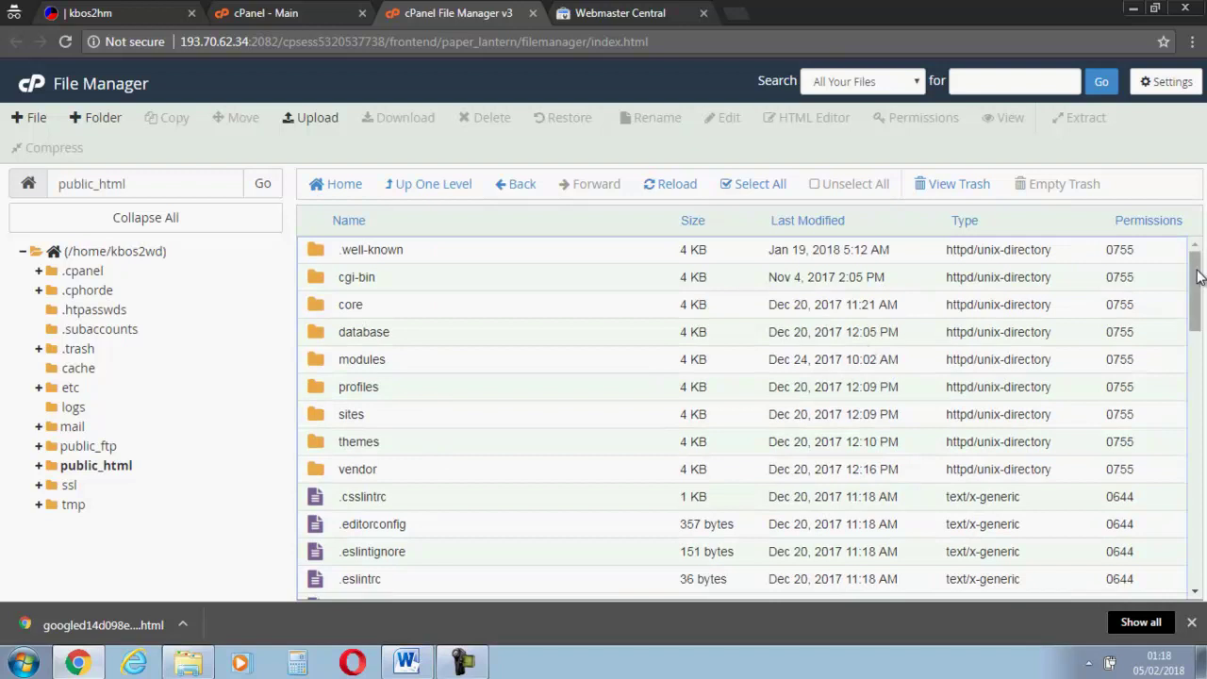
pyautogui.moveTo(1196, 273)
pyautogui.mouseDown()
pyautogui.moveTo(1179, 401)
pyautogui.moveTo(1193, 283)
pyautogui.mouseUp()
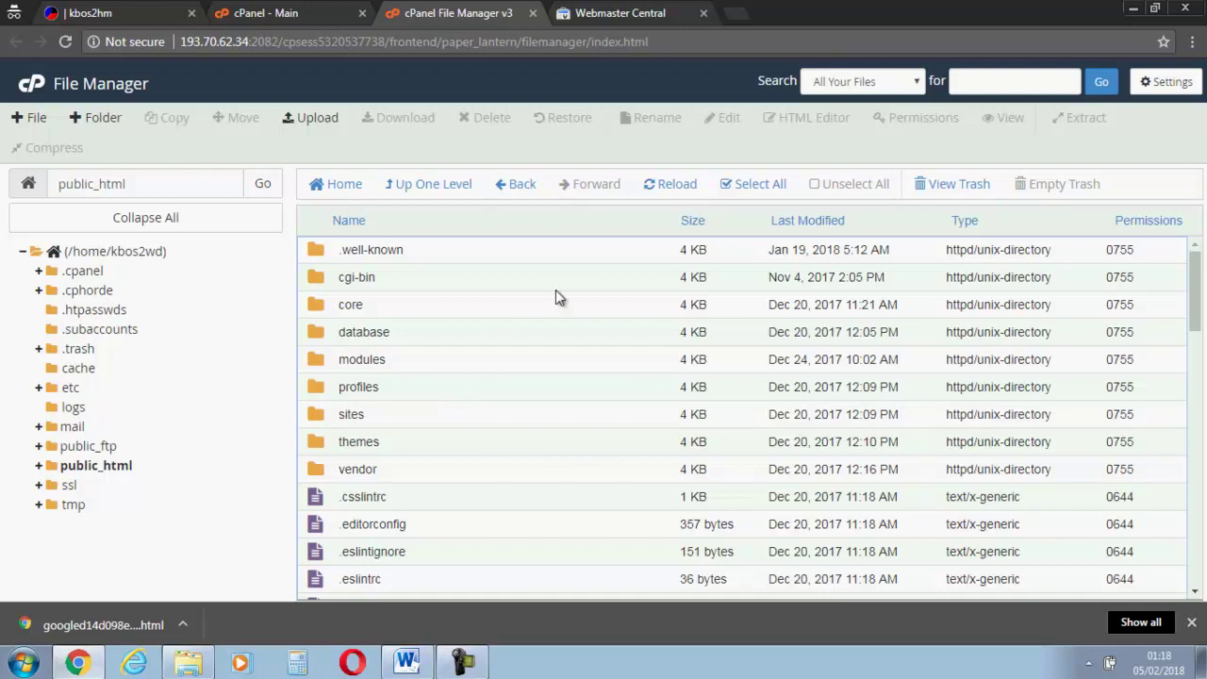
pyautogui.click(320, 120)
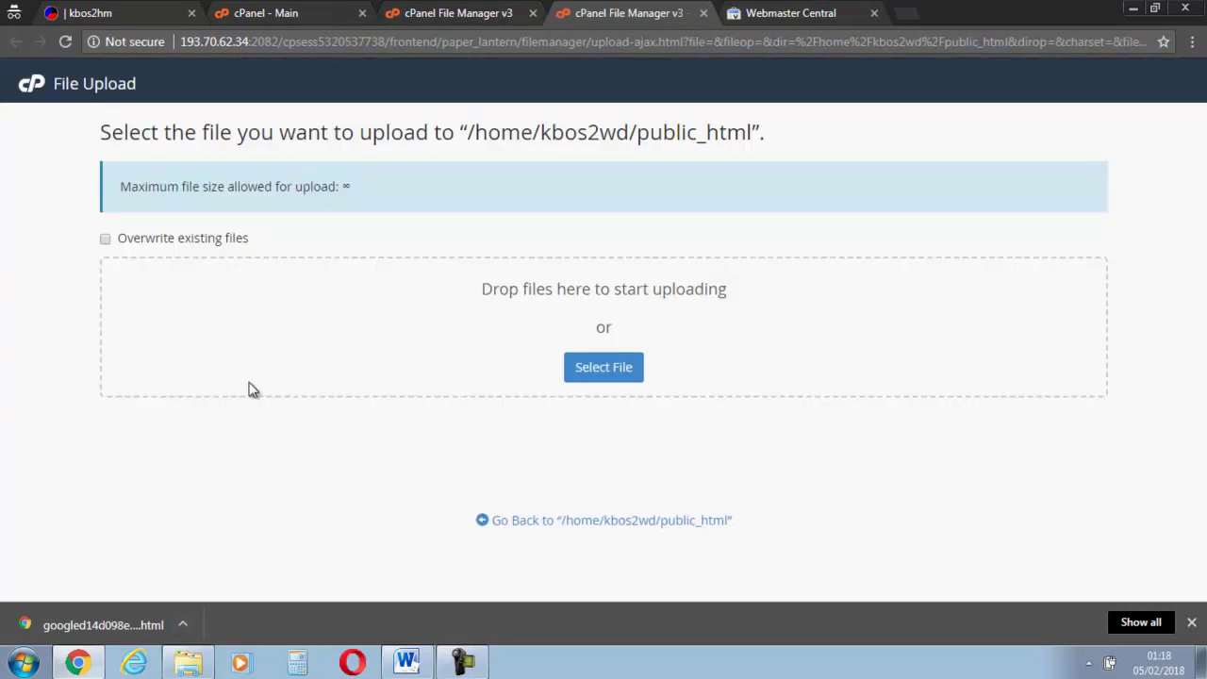
pyautogui.moveTo(189, 663)
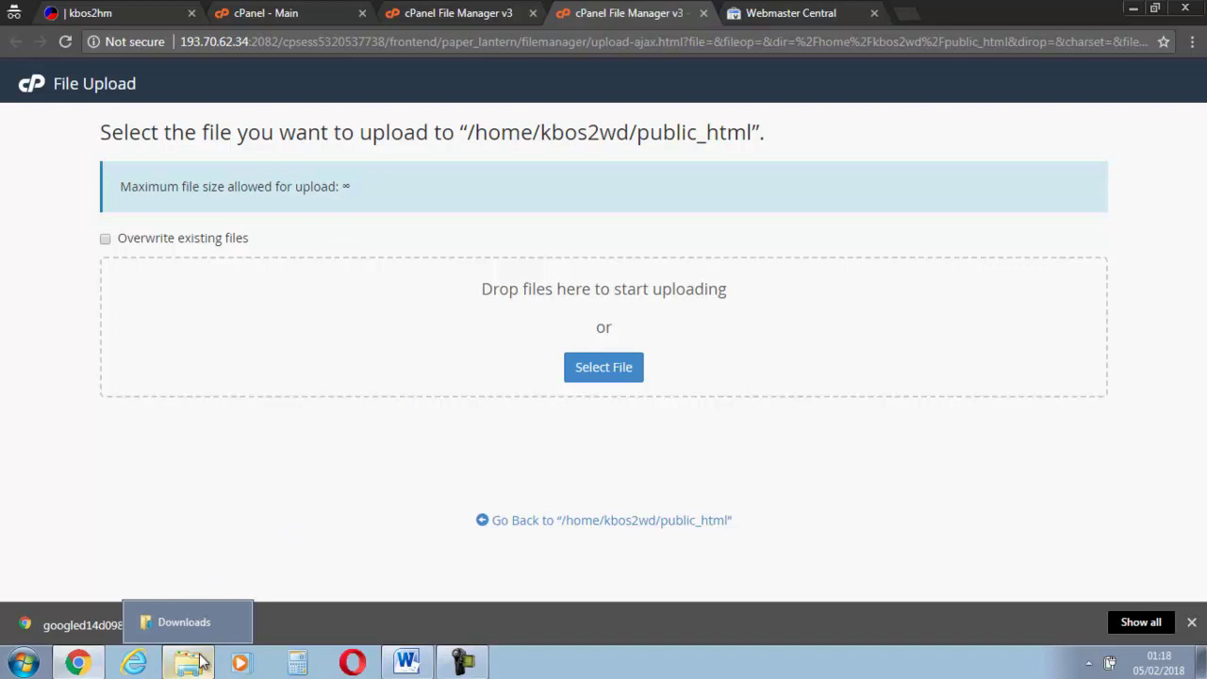
# Step: Drag googled14d098e309189fe.html from Downloads into the public_html upload zone, then return to Webmaster Central
pyautogui.click(209, 634)
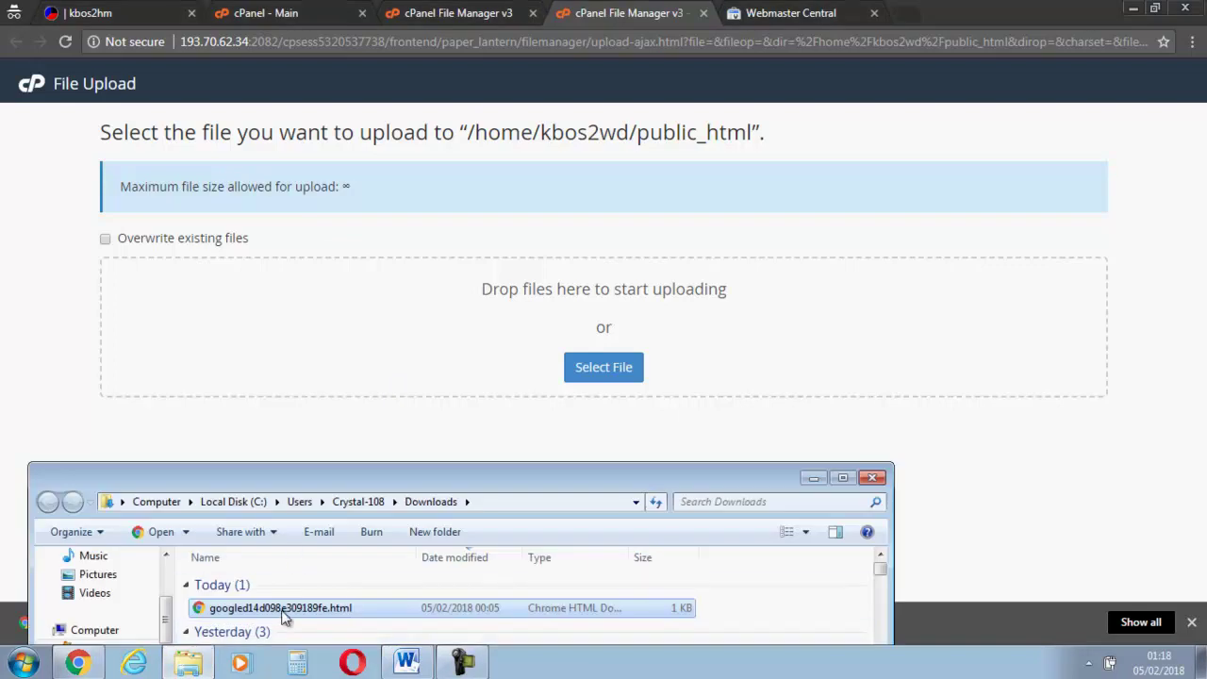
pyautogui.moveTo(285, 615); pyautogui.dragTo(517, 332)
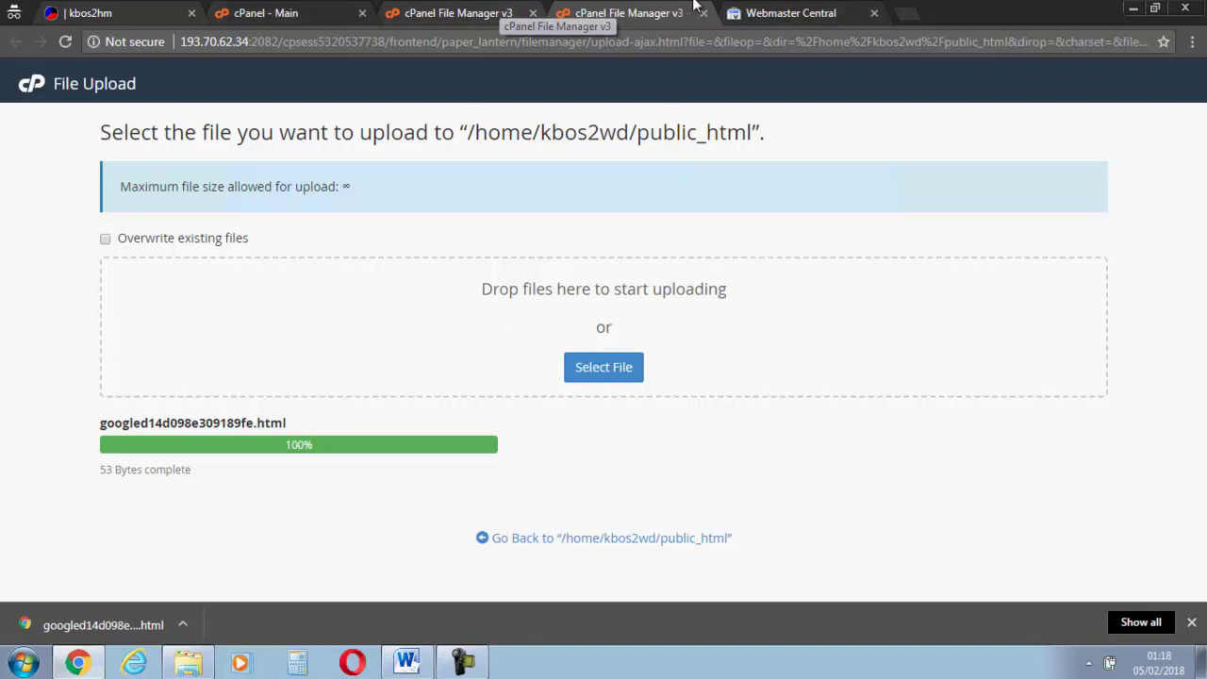
pyautogui.click(790, 12)
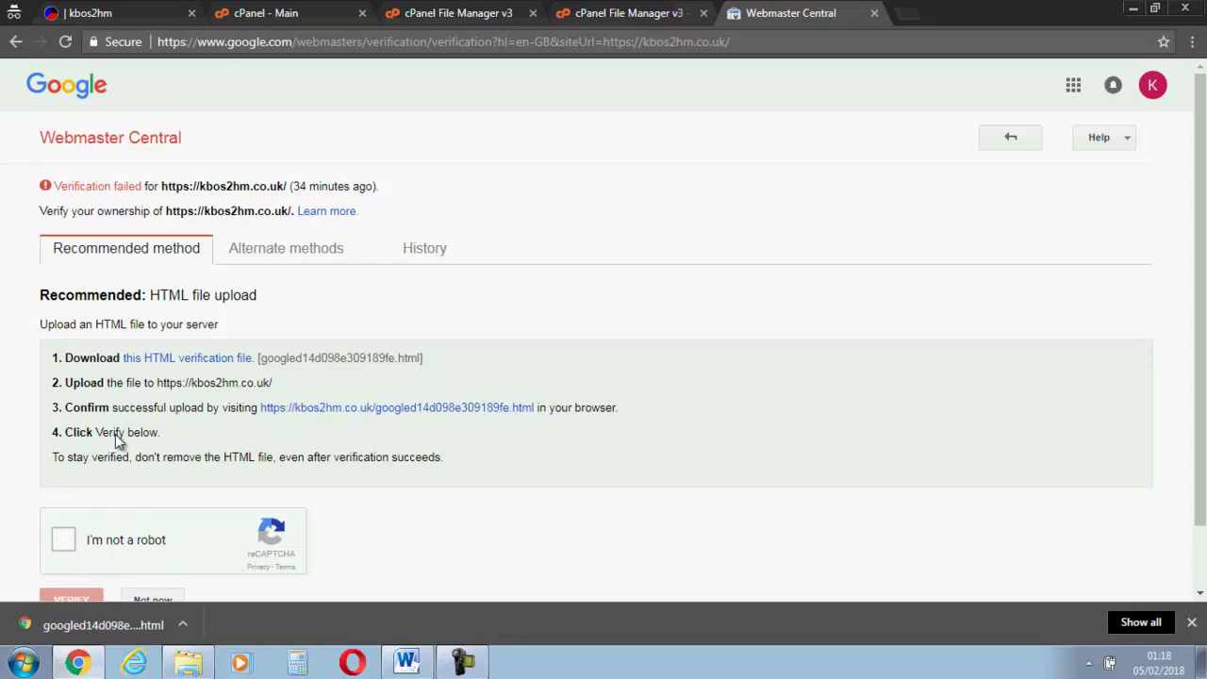
# Step: Confirm the verification file loads on the live site, then scroll to Webmaster Central's VERIFY button
pyautogui.click(376, 415)
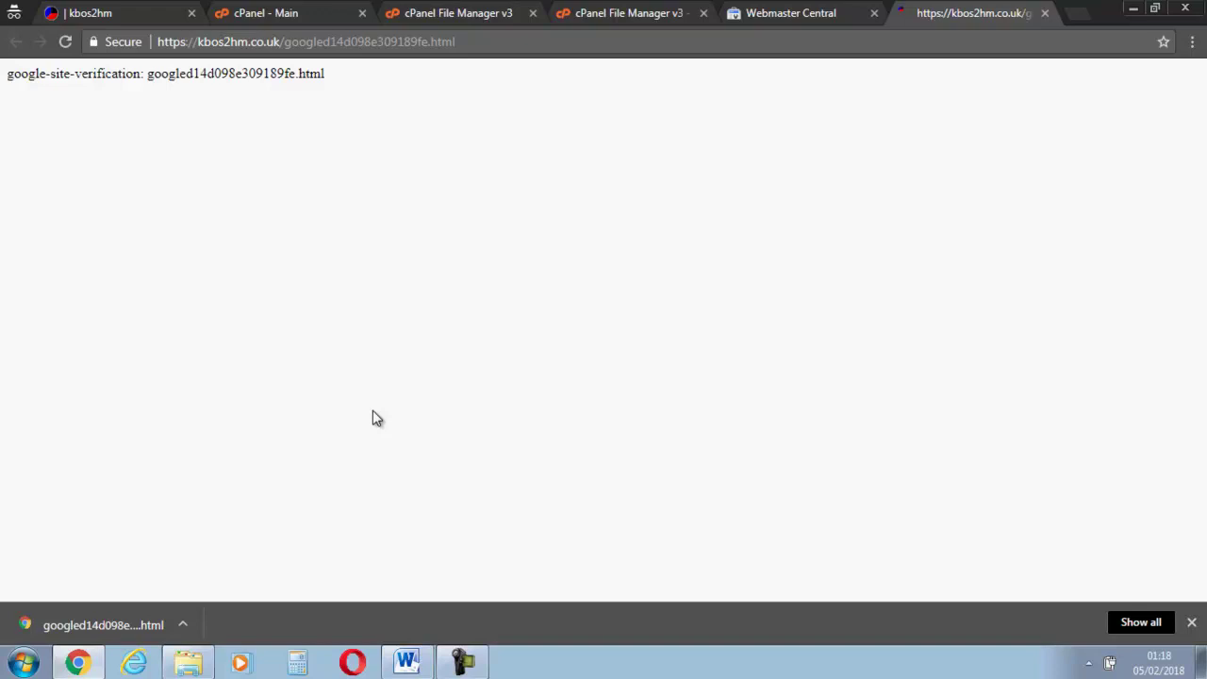
pyautogui.click(823, 10)
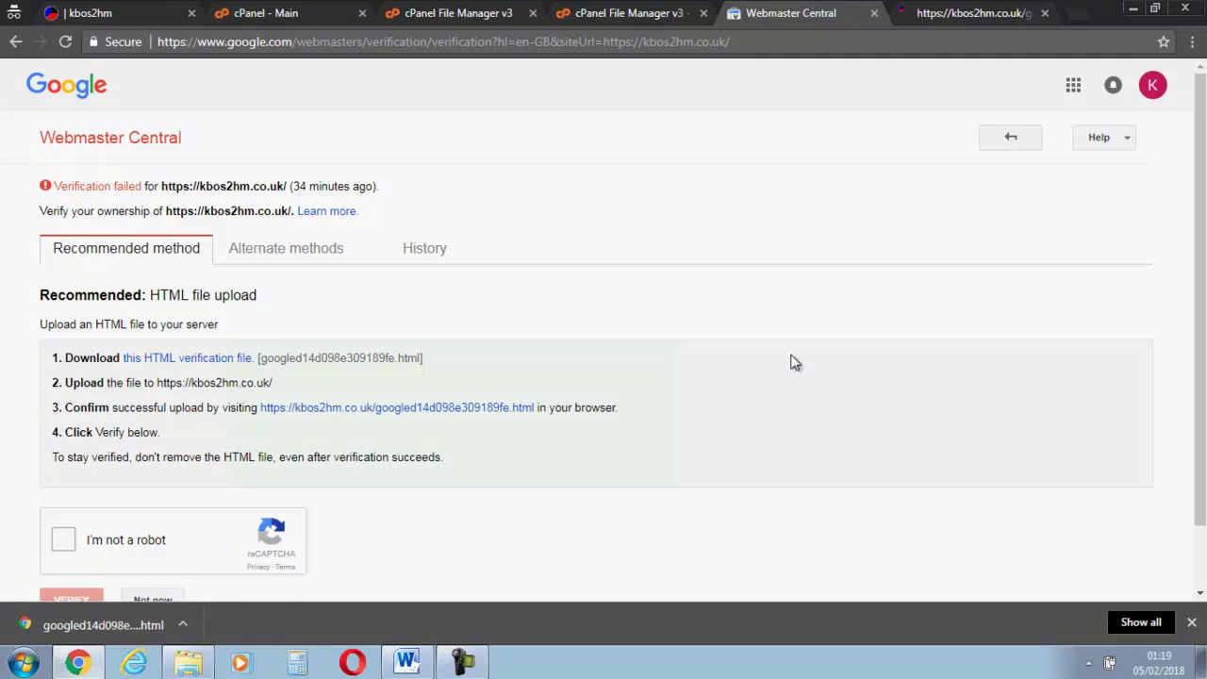
pyautogui.scroll(-1, 1204, 292)
pyautogui.scroll(-1, 1205, 292)
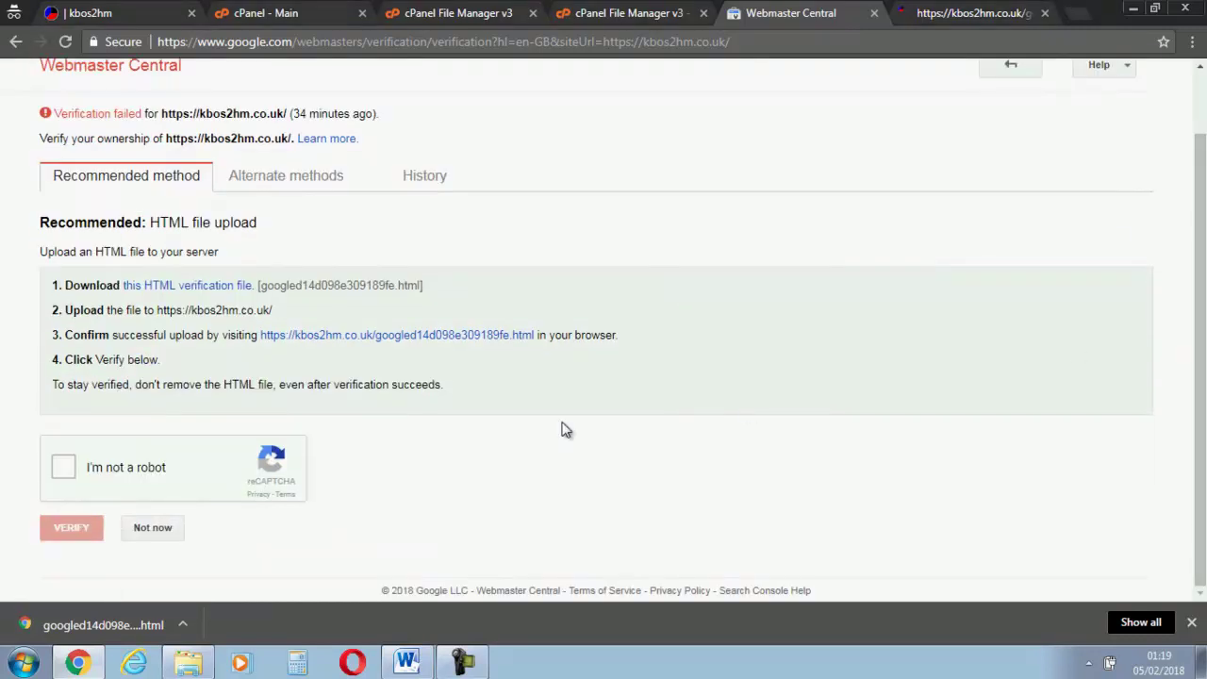
pyautogui.click(64, 468)
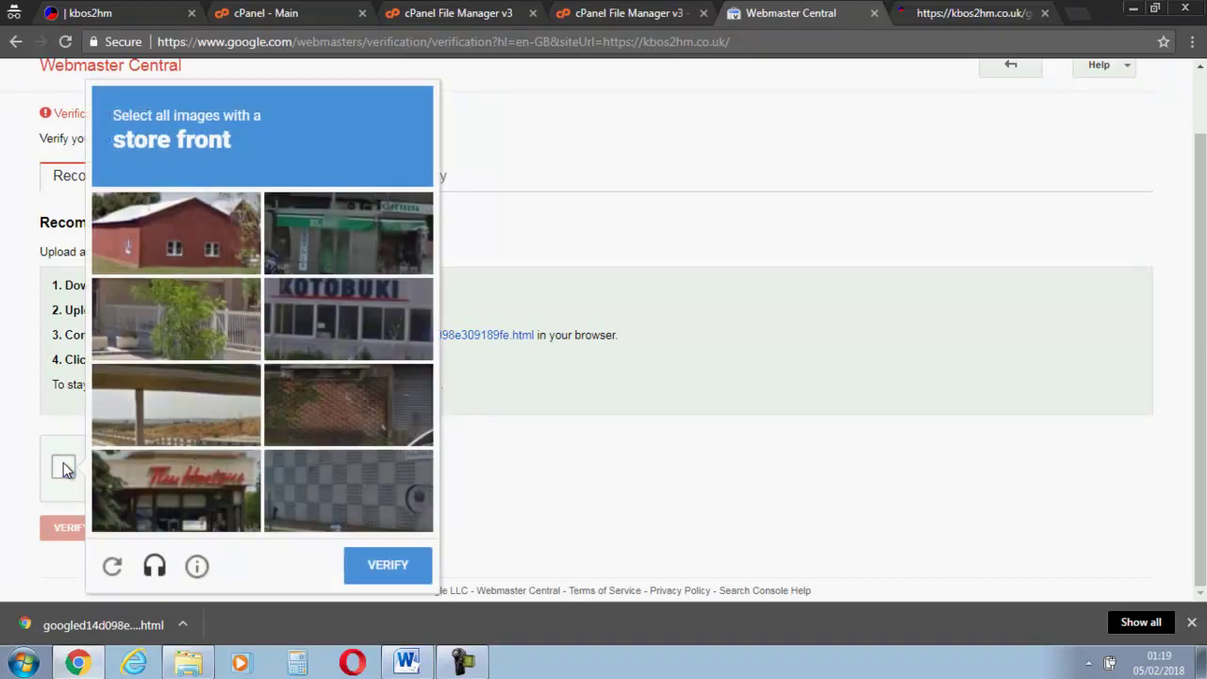
pyautogui.click(339, 323)
pyautogui.click(372, 225)
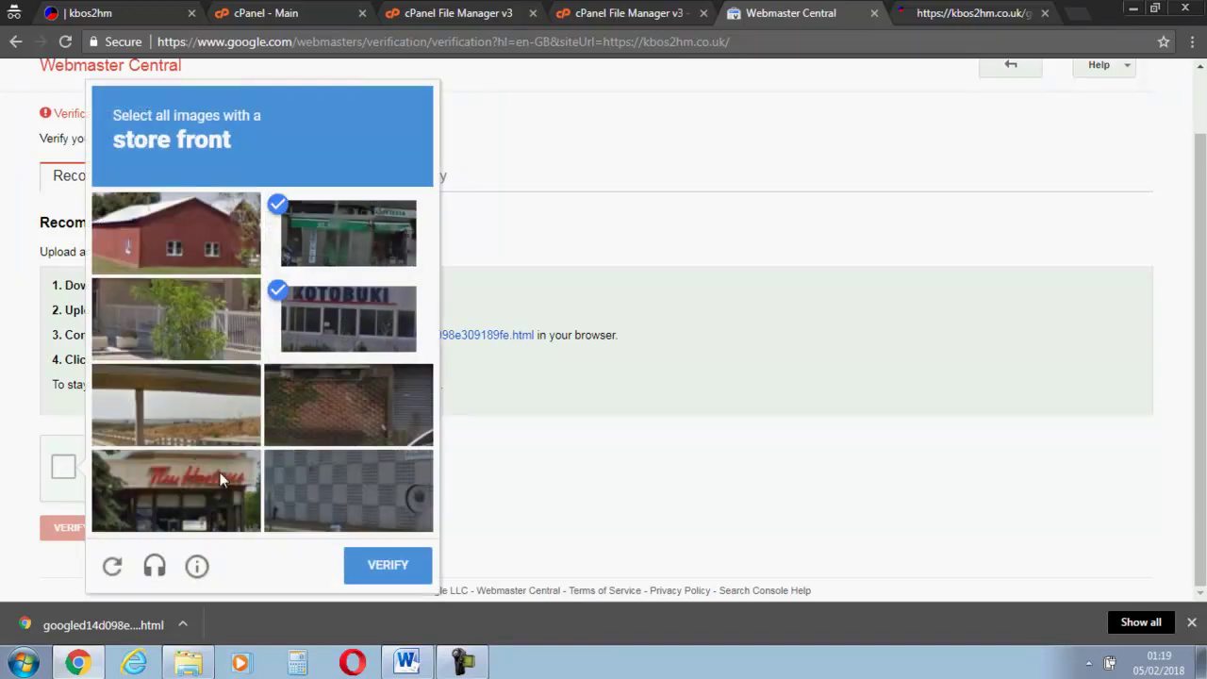
pyautogui.click(186, 493)
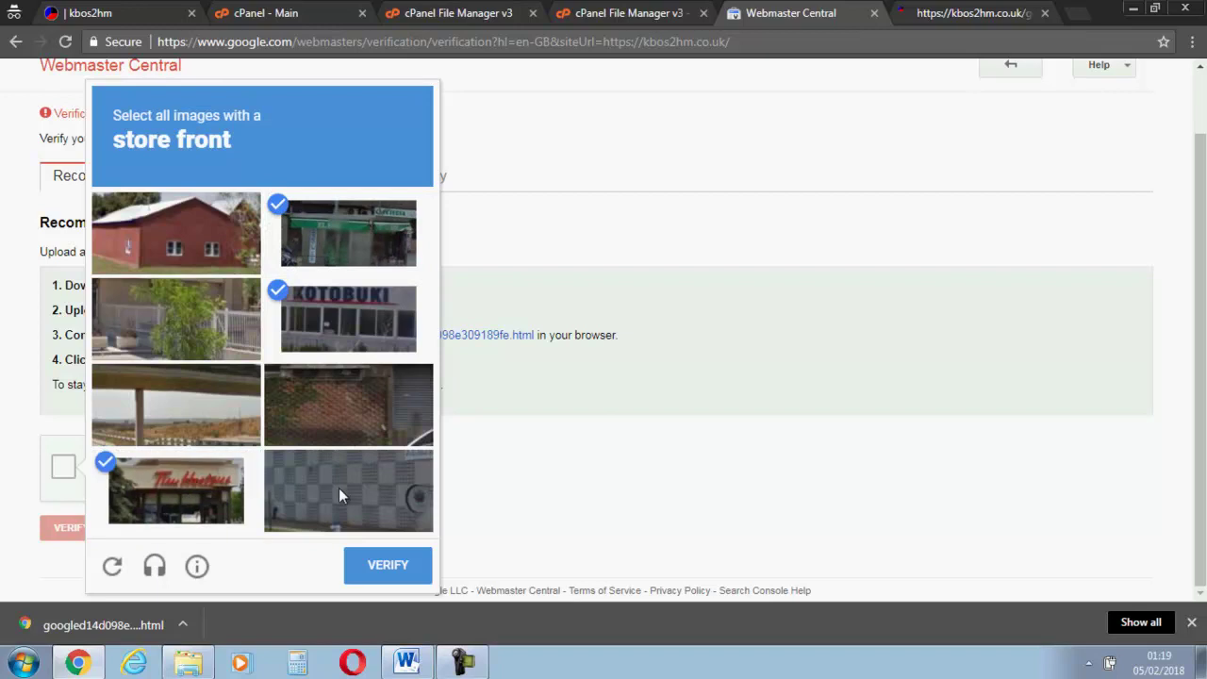
pyautogui.click(398, 564)
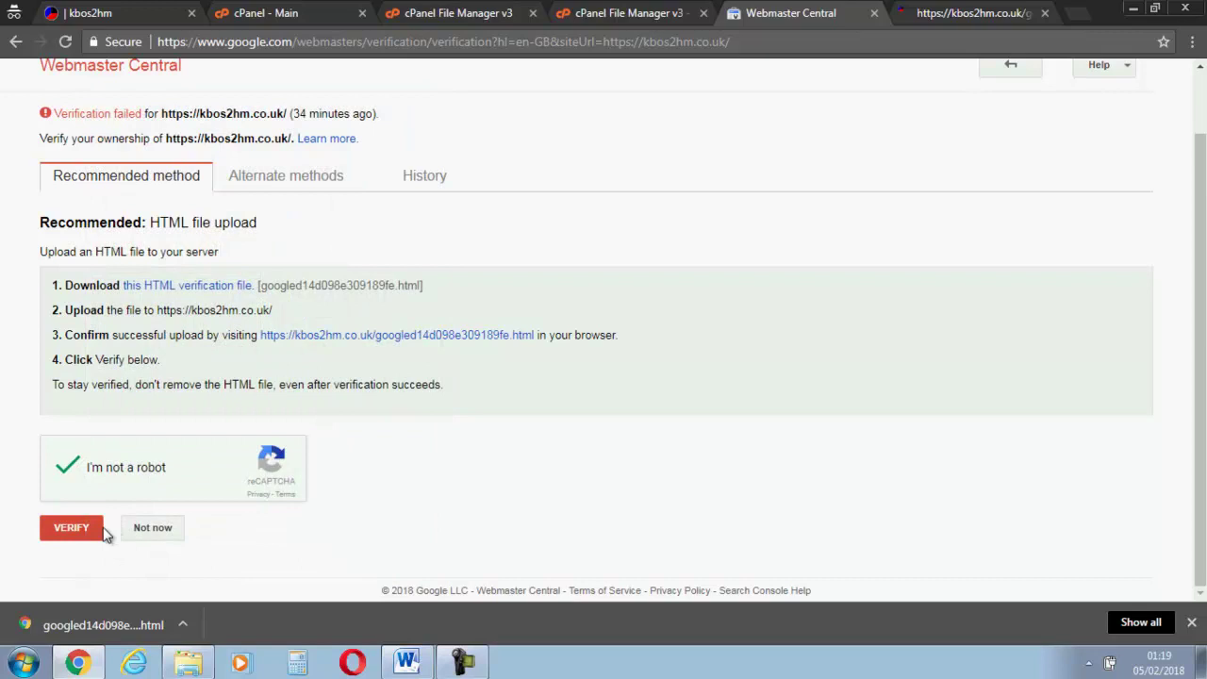
pyautogui.click(69, 531)
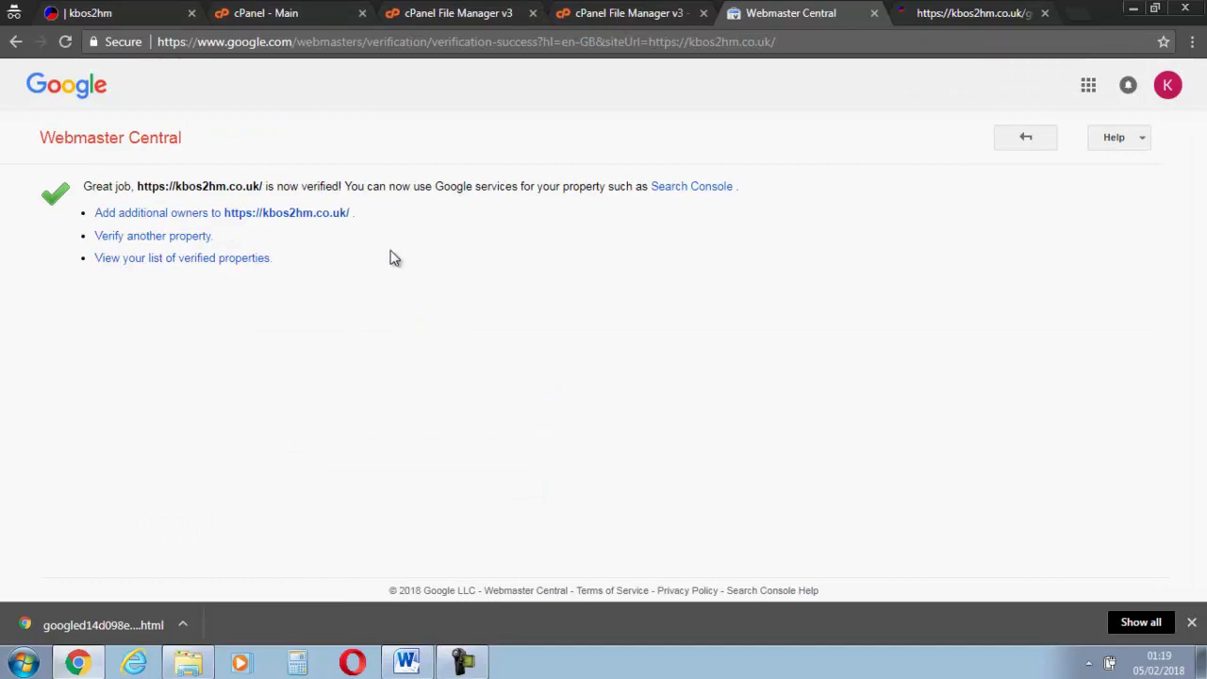
# Step: Search 'webmaster tools' in a new tab and go through Google Webmasters to Search Console's welcome page
pyautogui.click(971, 12)
pyautogui.click(1083, 10)
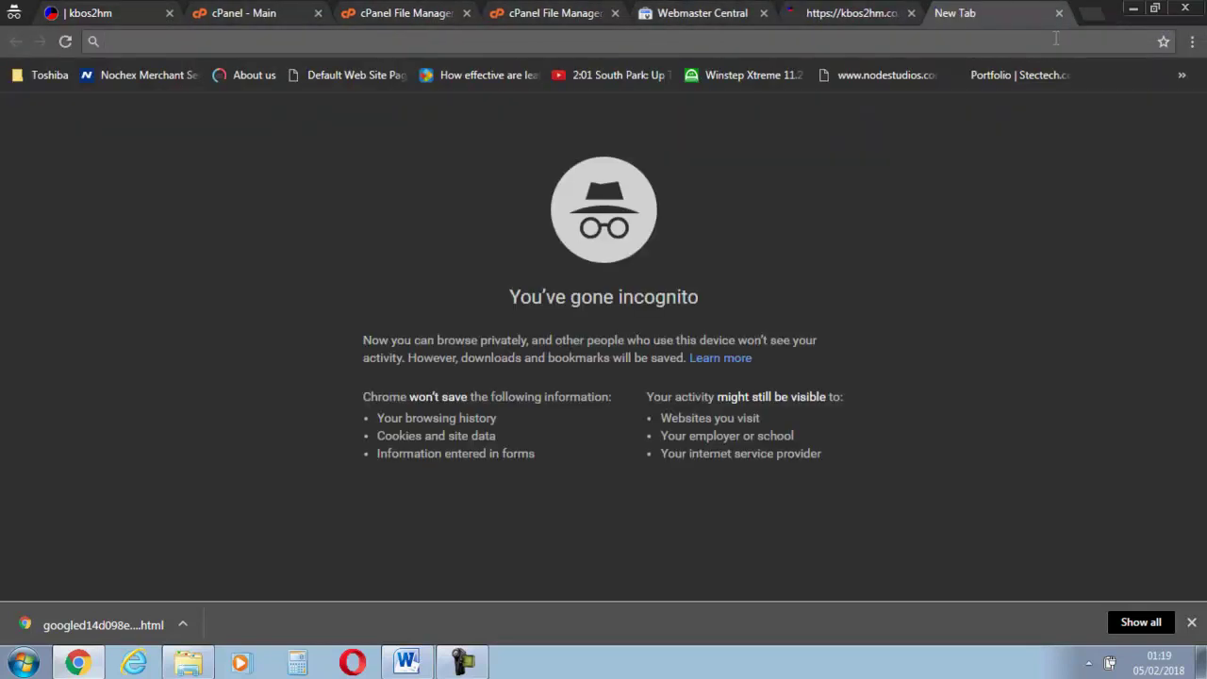
pyautogui.write('webmast')
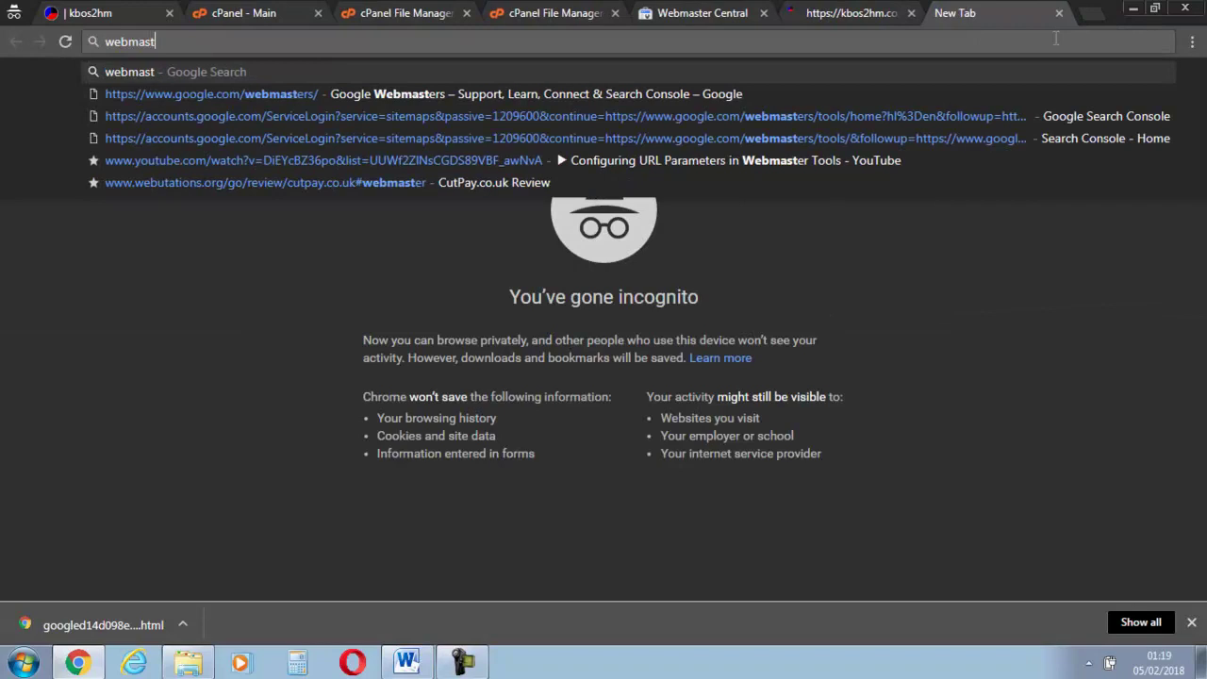
pyautogui.write('er tools')
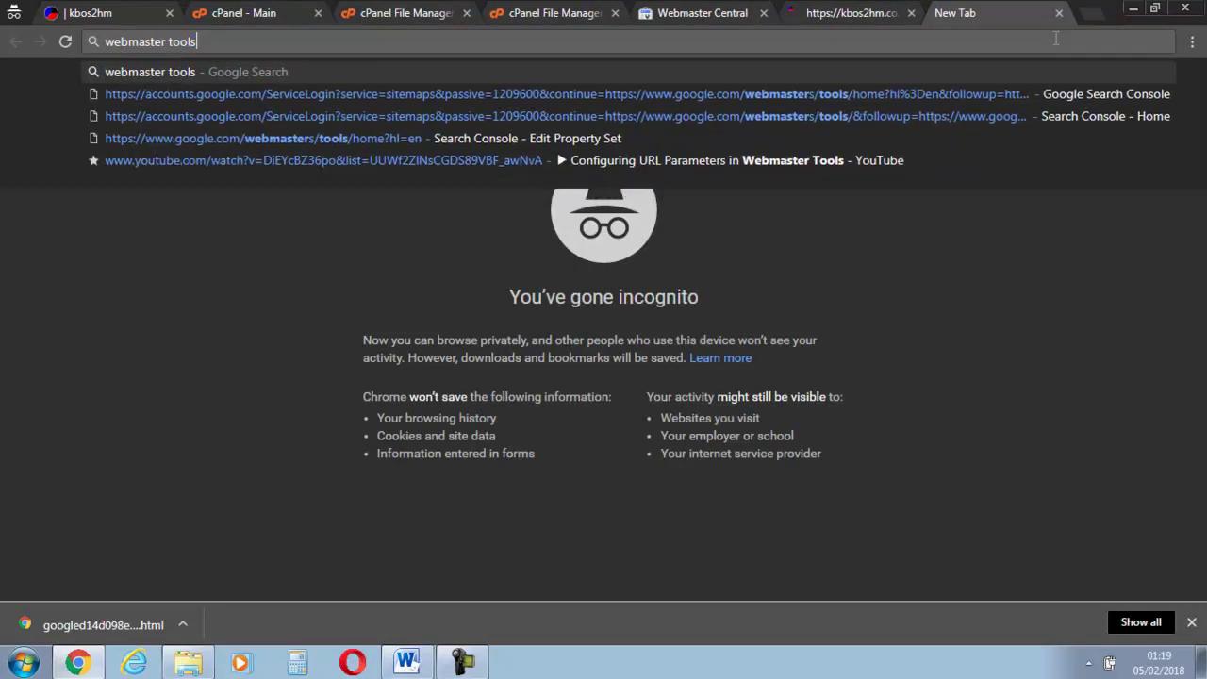
pyautogui.press('Return')
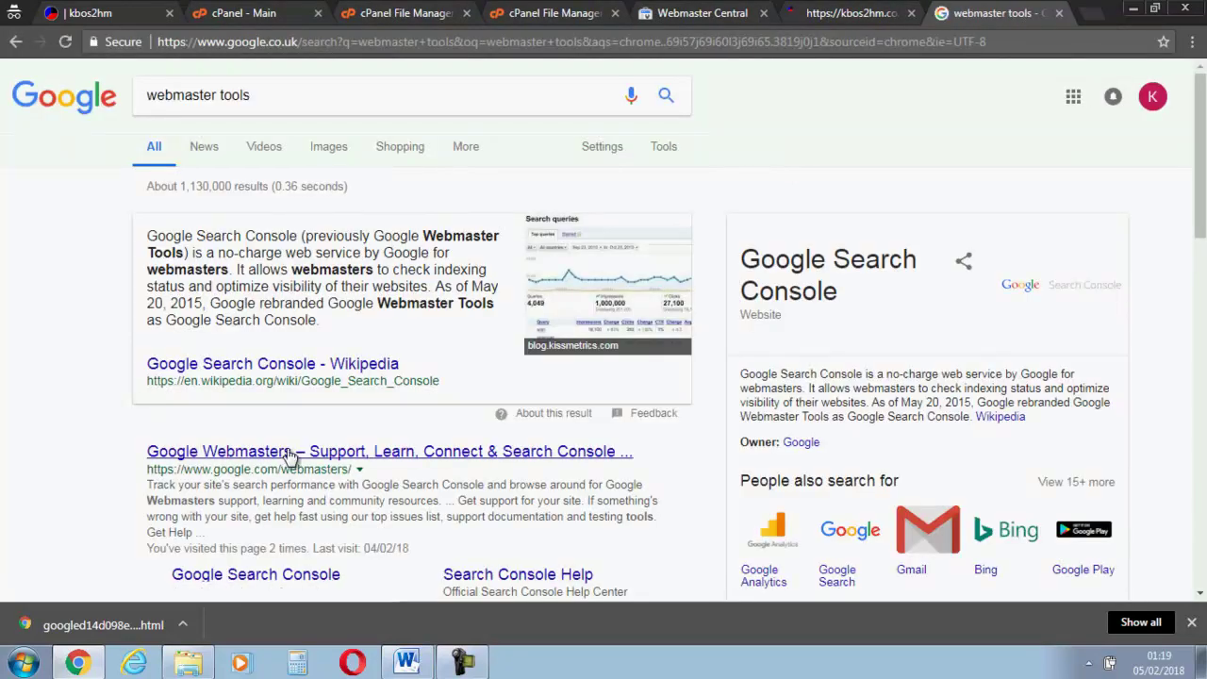
pyautogui.click(289, 453)
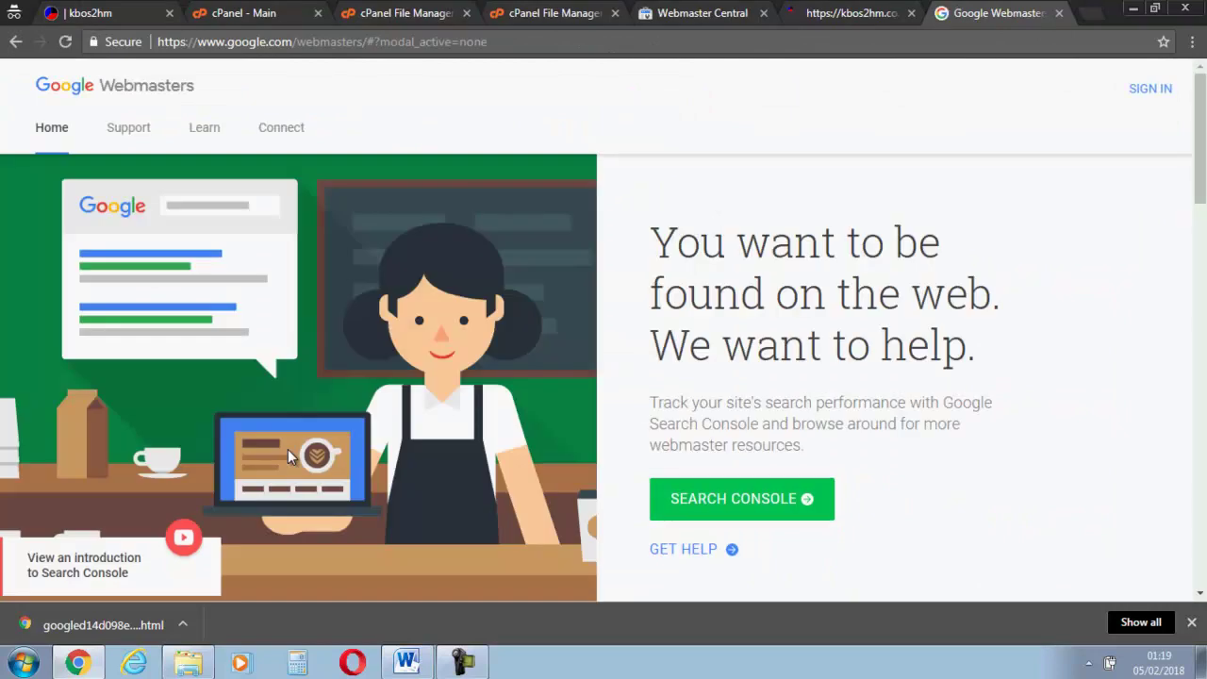
pyautogui.click(1139, 91)
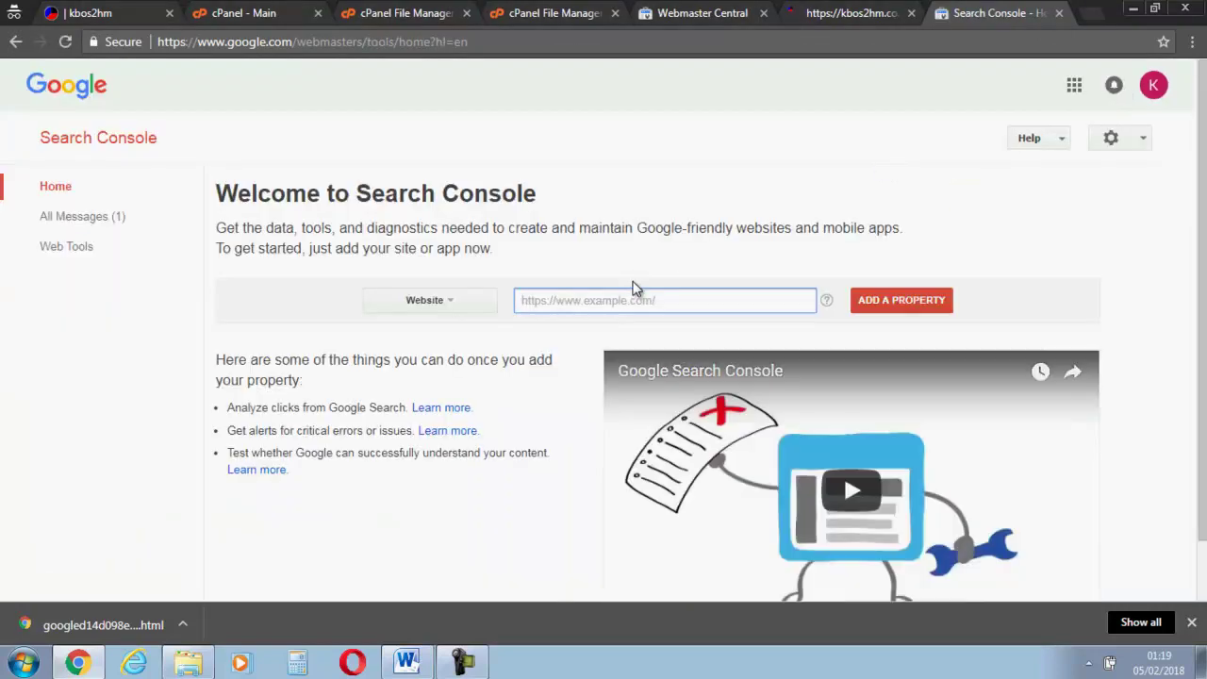
pyautogui.click(854, 10)
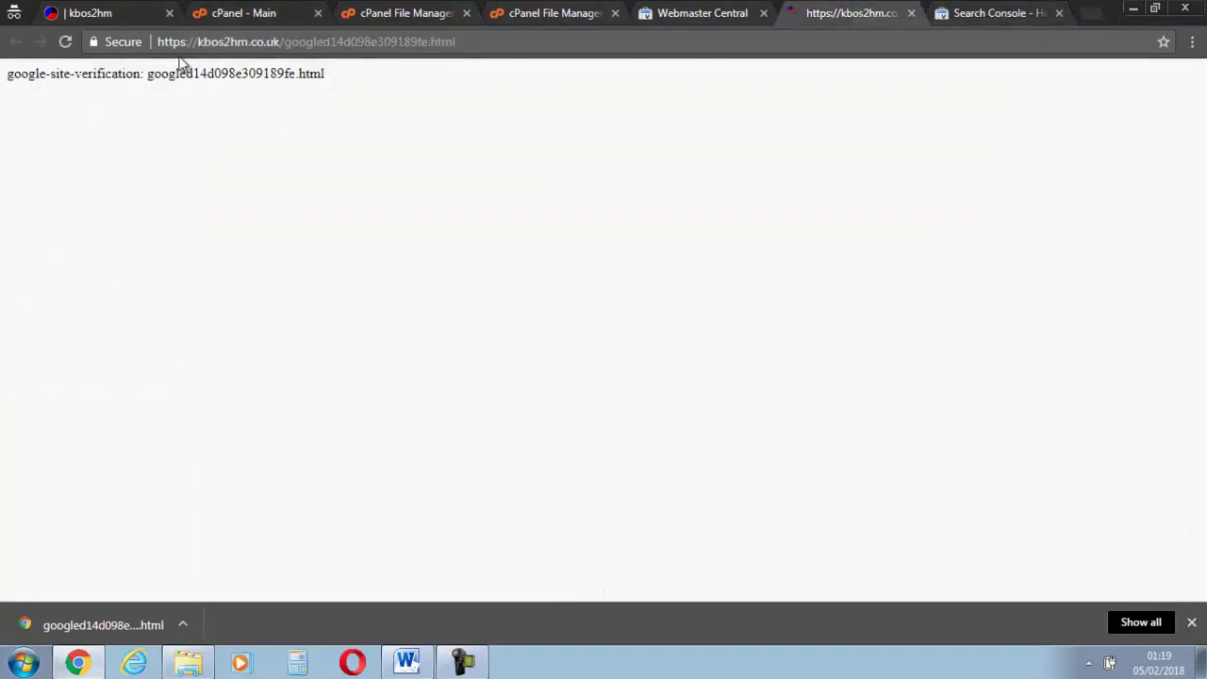
pyautogui.click(128, 10)
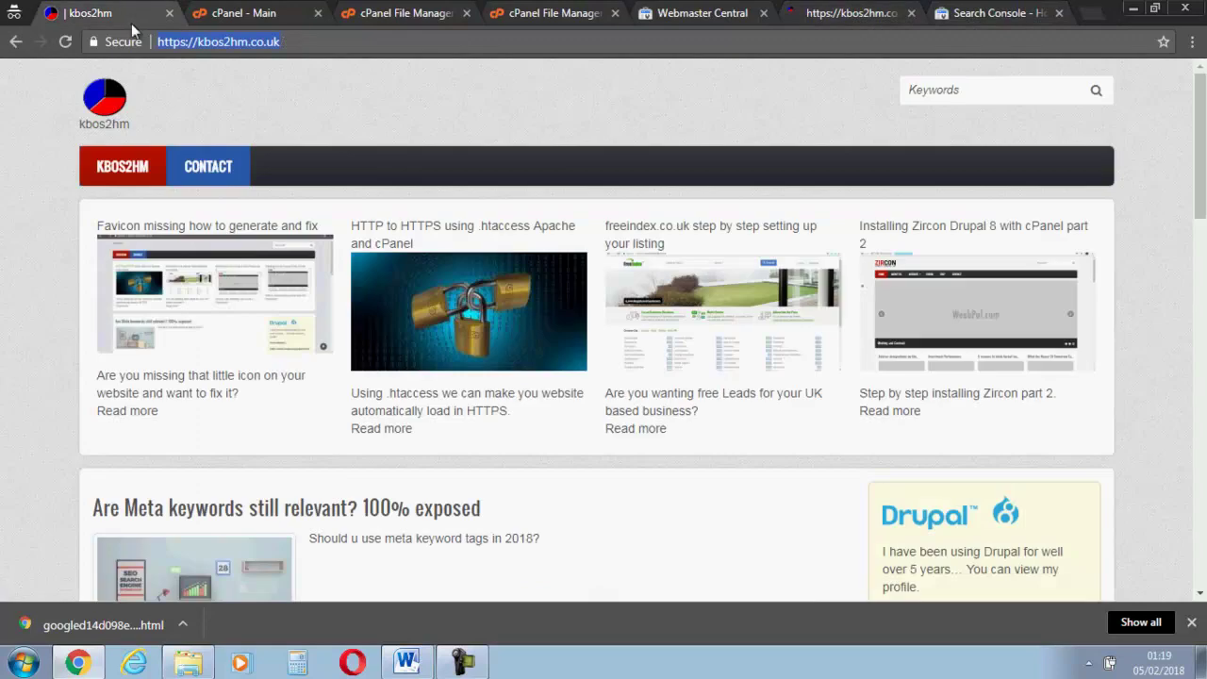
pyautogui.click(165, 42)
pyautogui.rightClick(230, 43)
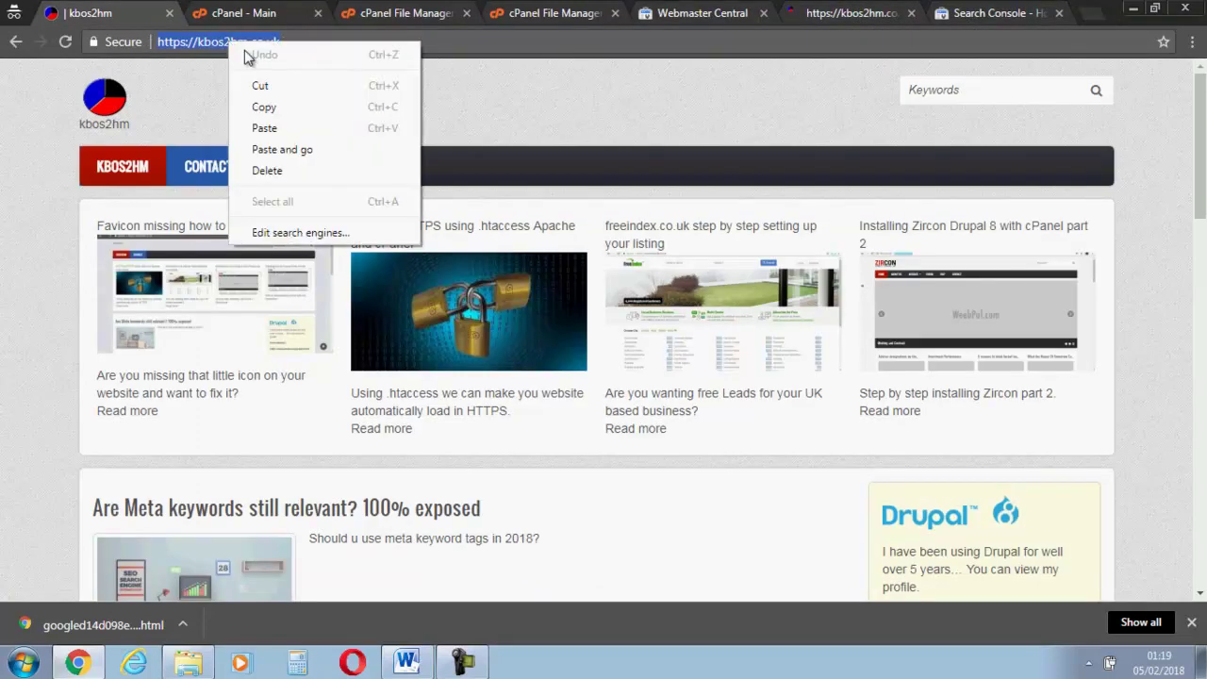
pyautogui.click(309, 118)
pyautogui.click(962, 11)
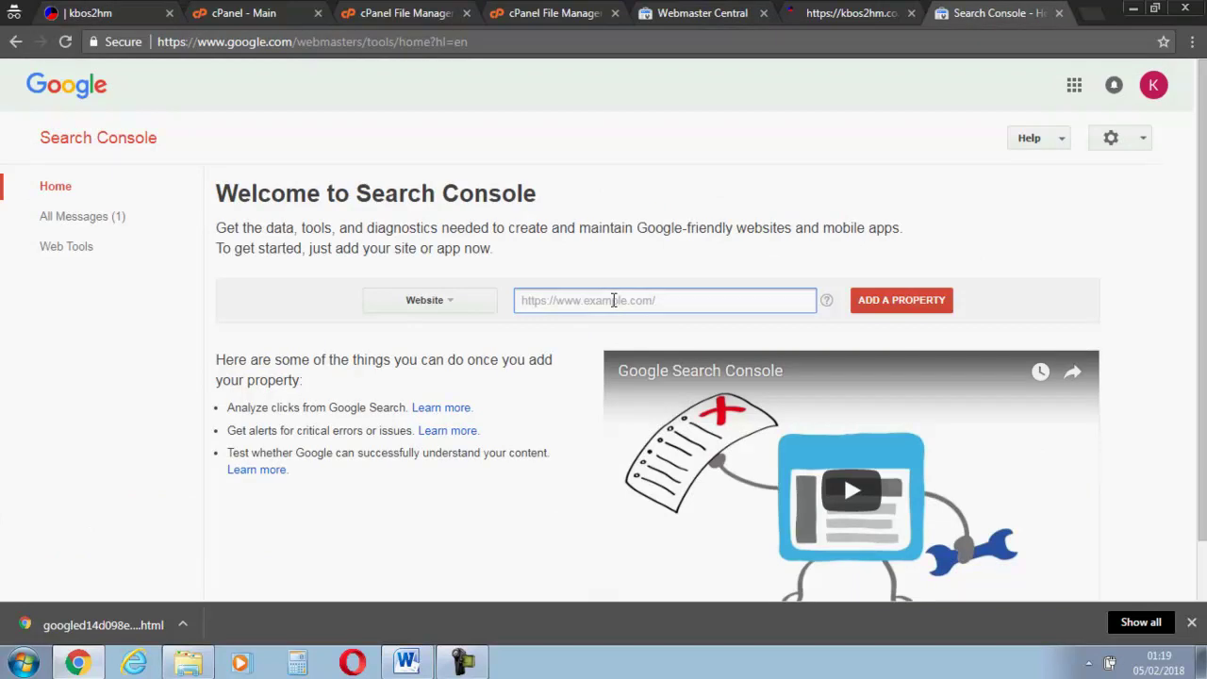
pyautogui.hotkey('ctrl', 'v')
pyautogui.click(909, 306)
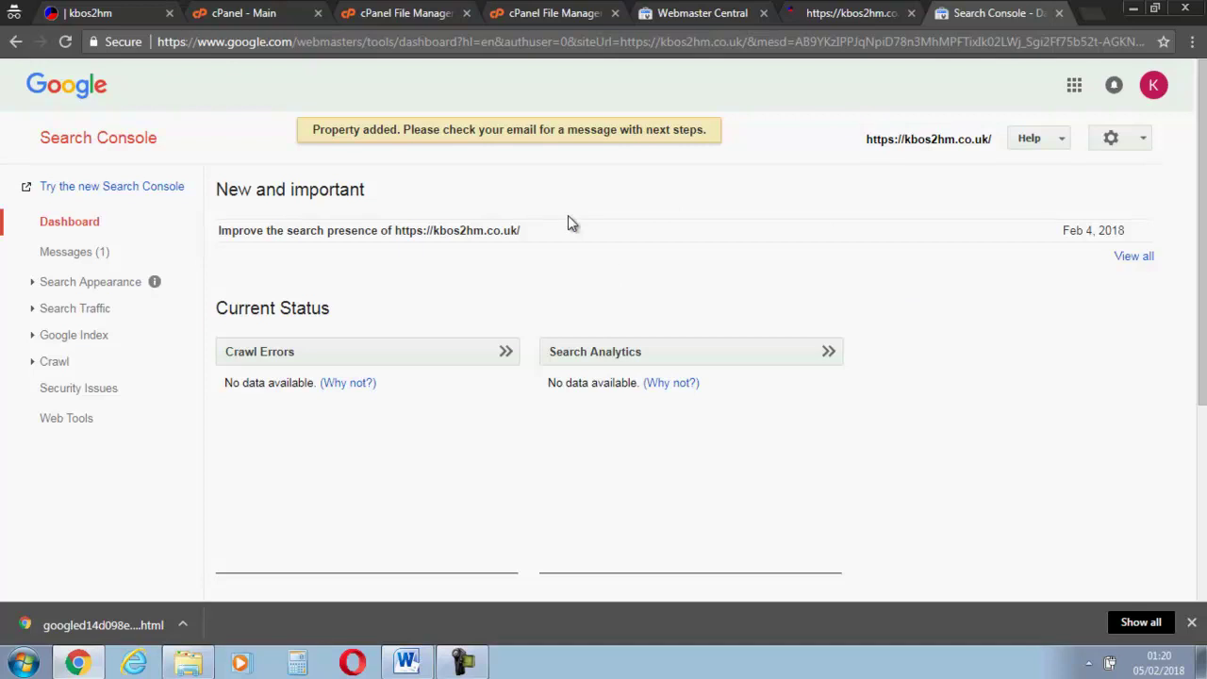
# Step: Go to Search Console Home to see the property list including kbos2hm.co.uk
pyautogui.click(153, 140)
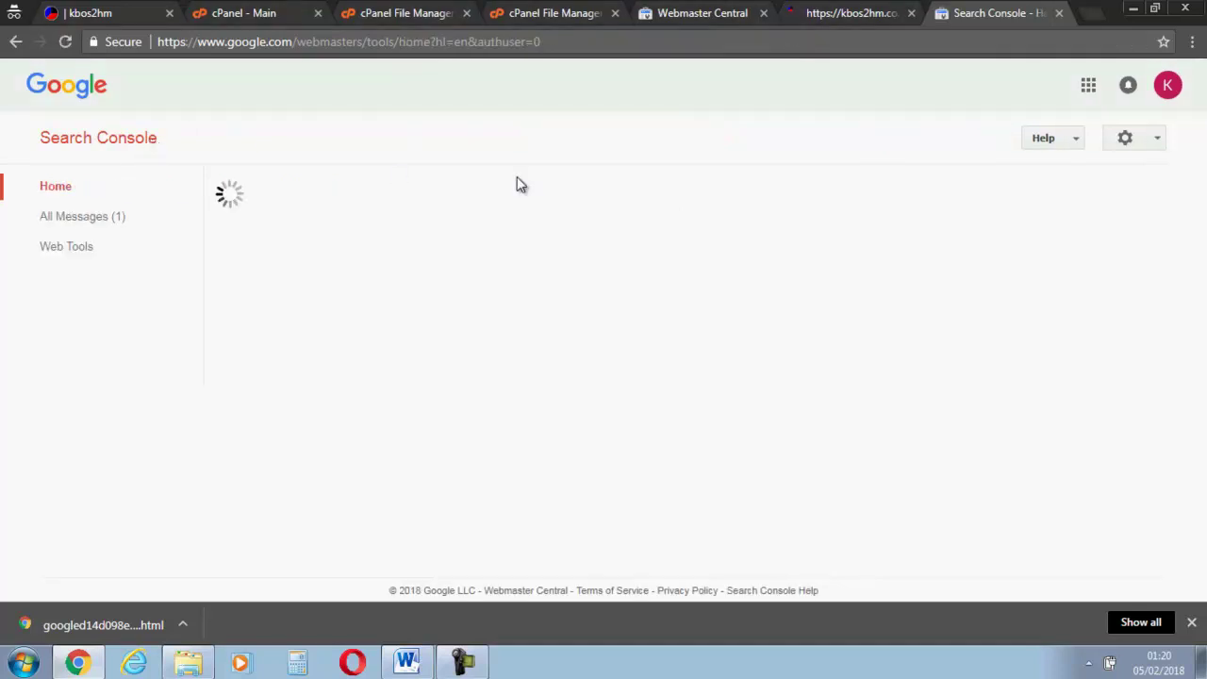